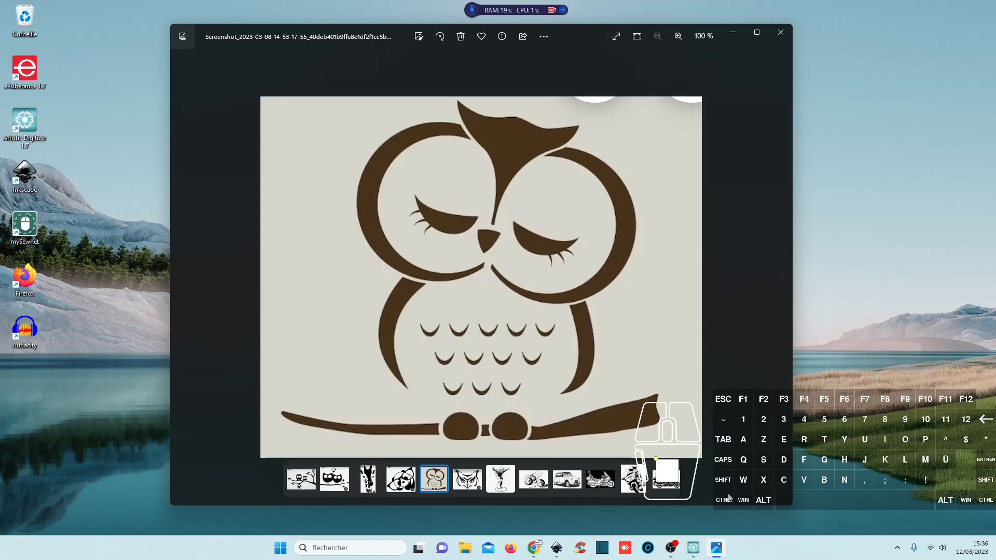
# - Switch to Inkscape, import the owl screenshot from File Explorer onto the page and scale it to about 182 × 149 mm
pyautogui.click(556, 548)
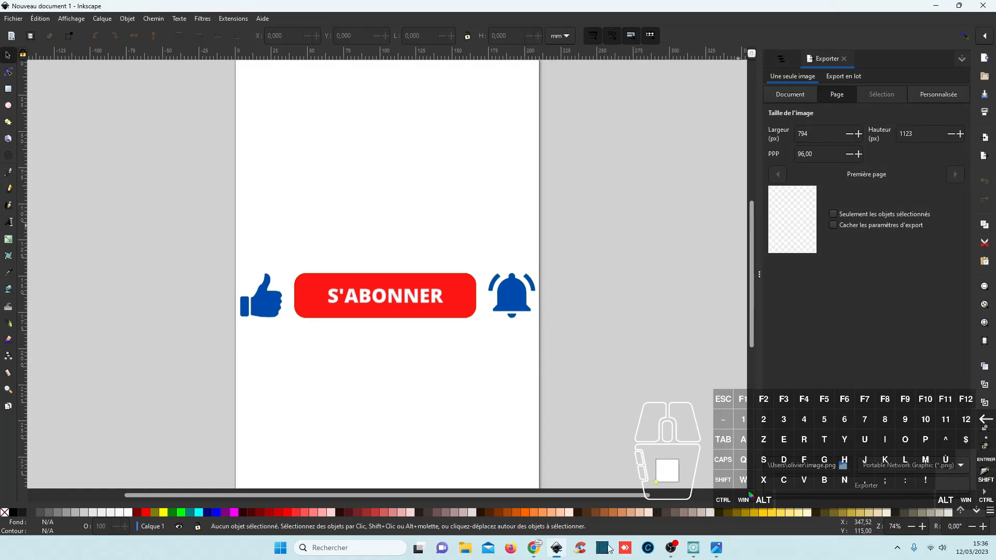
pyautogui.click(465, 548)
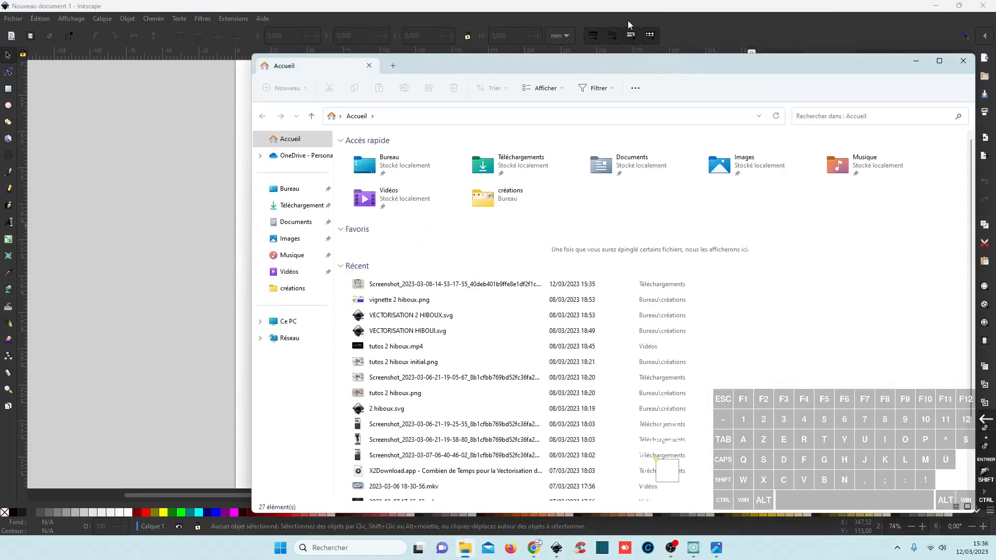
pyautogui.moveTo(605, 69); pyautogui.dragTo(995, 64)
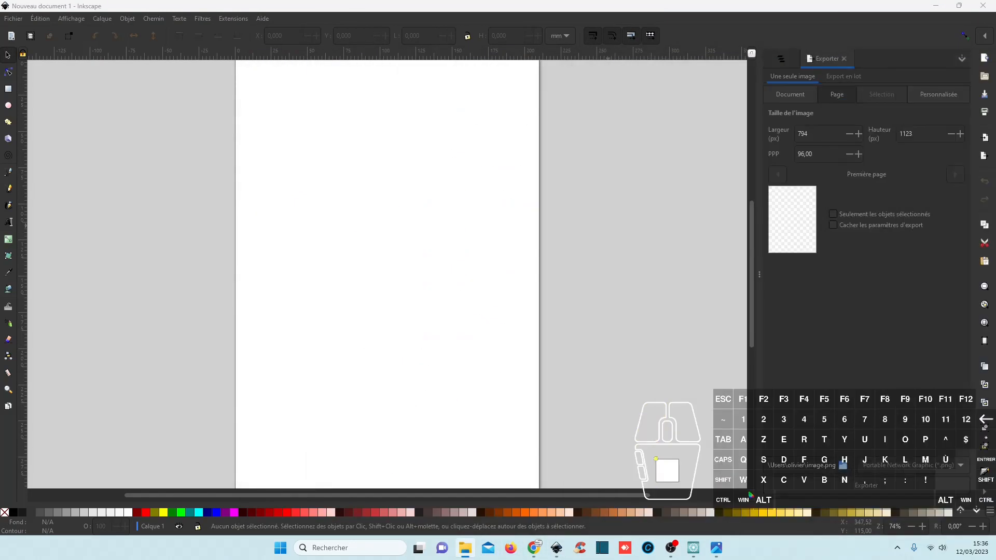
pyautogui.moveTo(994, 208); pyautogui.dragTo(411, 208)
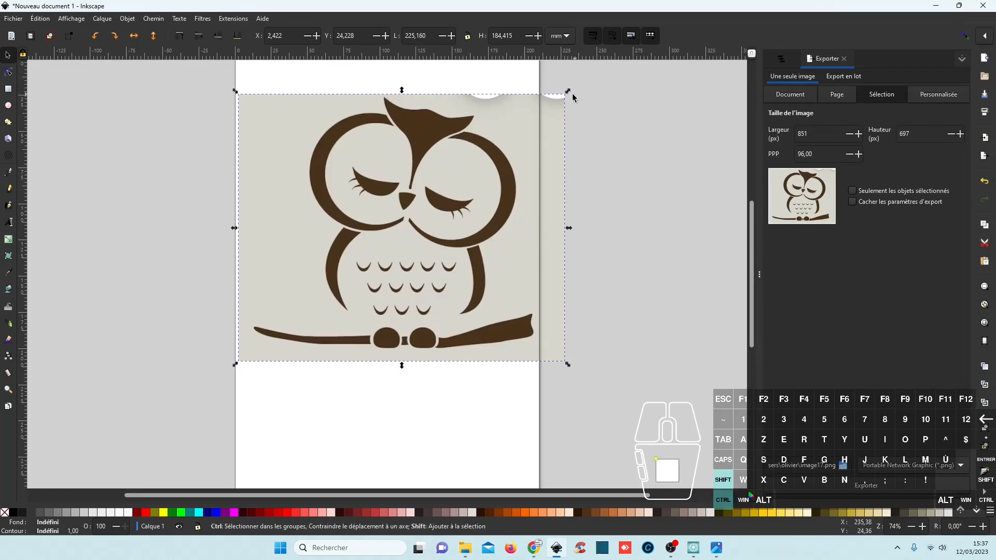
pyautogui.moveTo(568, 92); pyautogui.dragTo(541, 121)
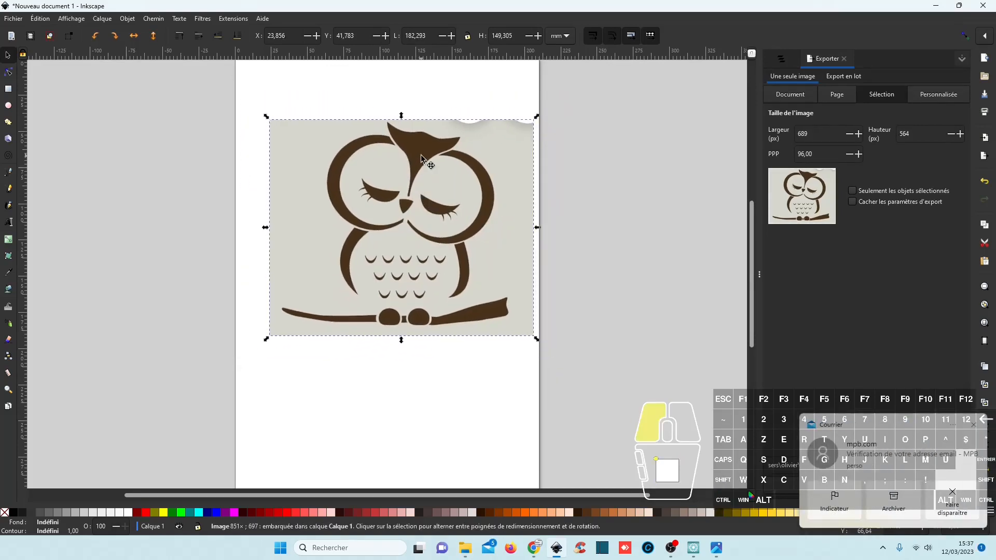
pyautogui.moveTo(421, 154); pyautogui.dragTo(416, 158)
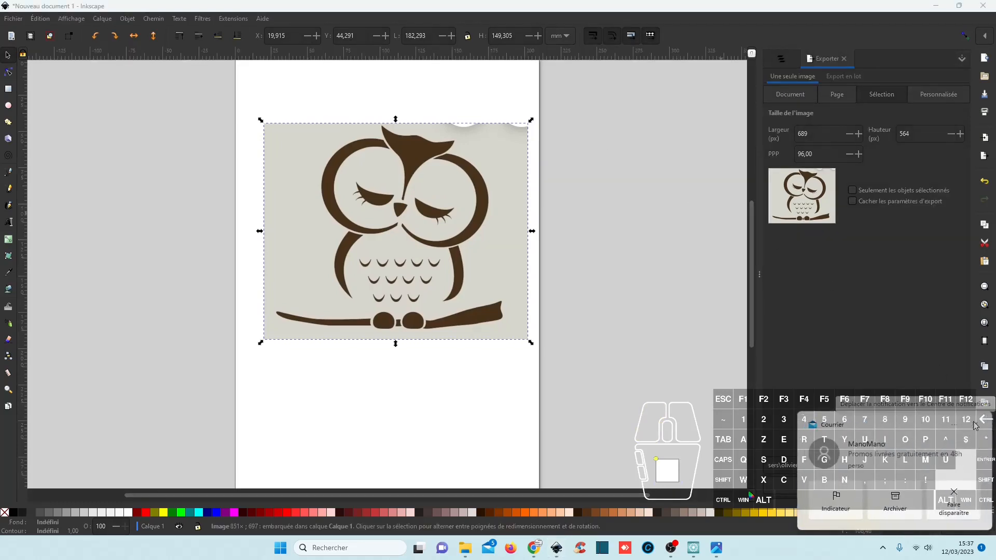
# - Trace the owl bitmap into a vector path using the default single-pass brightness threshold detection
pyautogui.click(150, 20)
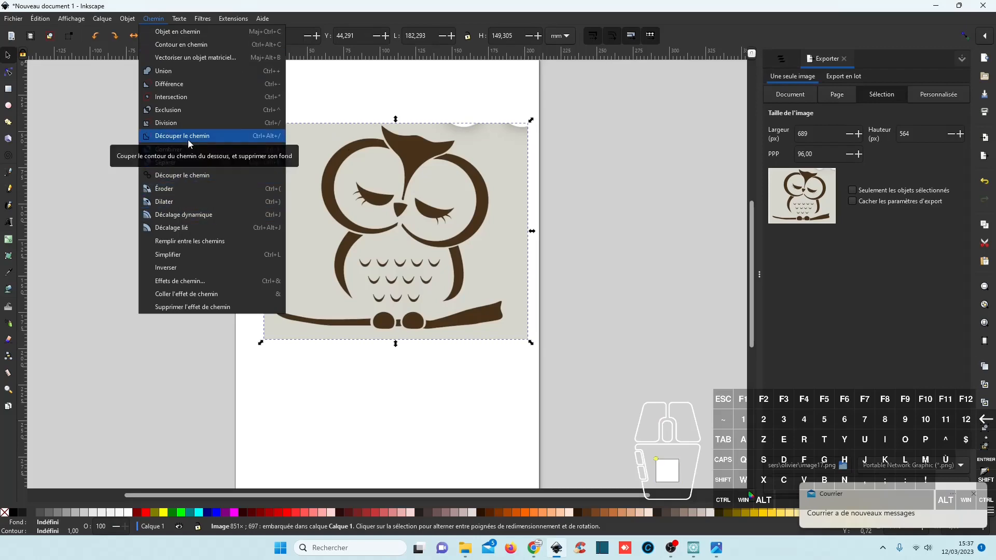
pyautogui.click(208, 58)
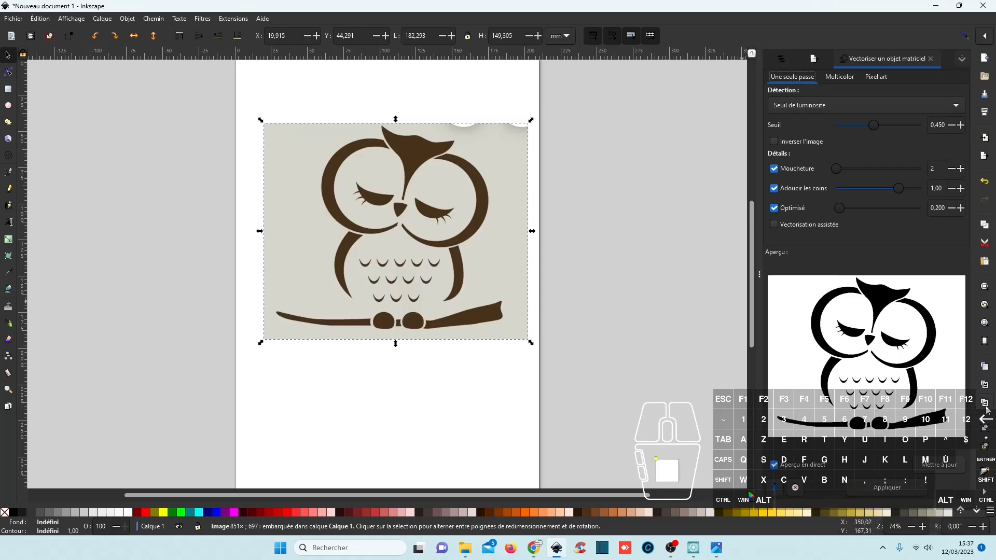
pyautogui.click(887, 488)
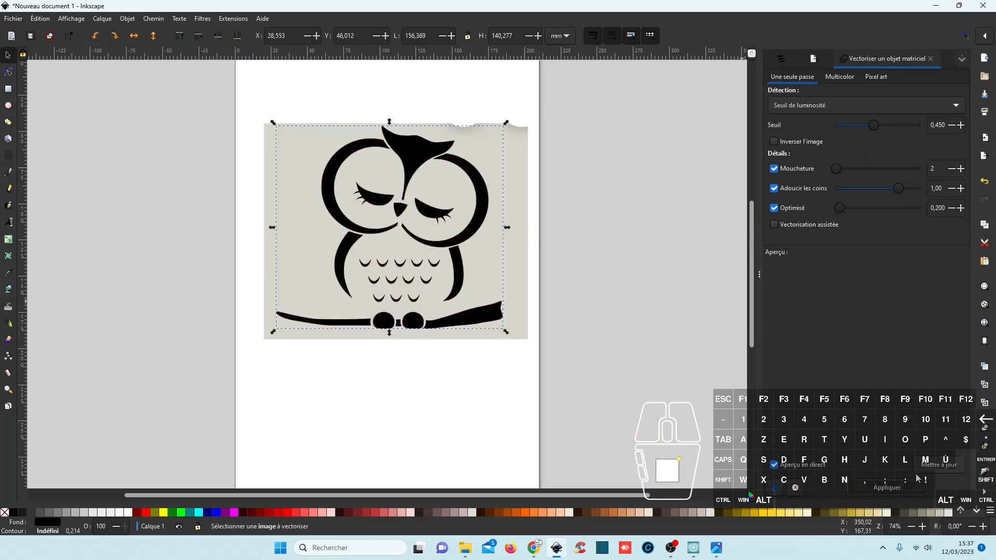
# - Separate the black traced owl from the original image, placing the image mostly off the page's left edge and the trace beside it
pyautogui.moveTo(391, 159); pyautogui.dragTo(580, 157)
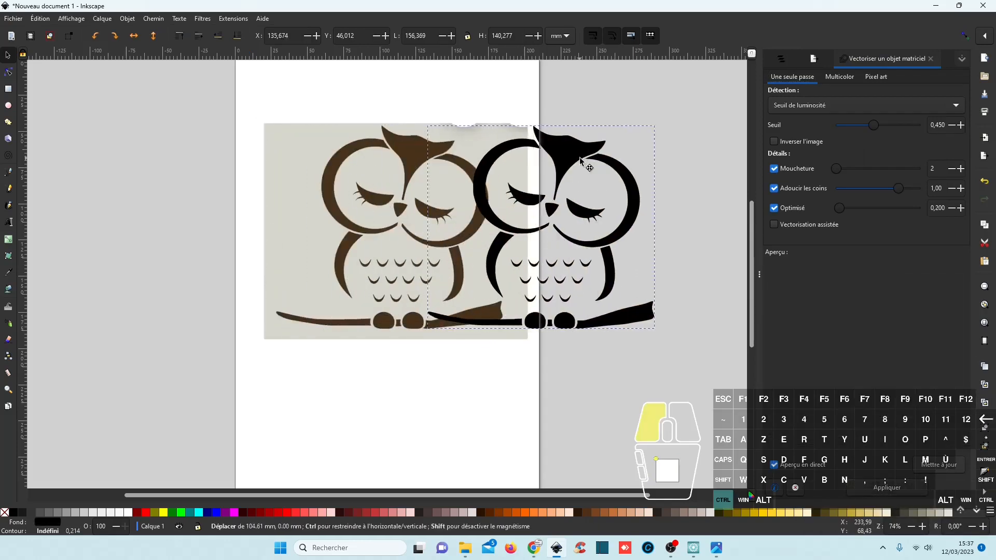
pyautogui.click(411, 167)
pyautogui.moveTo(412, 169); pyautogui.dragTo(185, 169)
pyautogui.moveTo(586, 153); pyautogui.dragTo(442, 157)
pyautogui.click(578, 210)
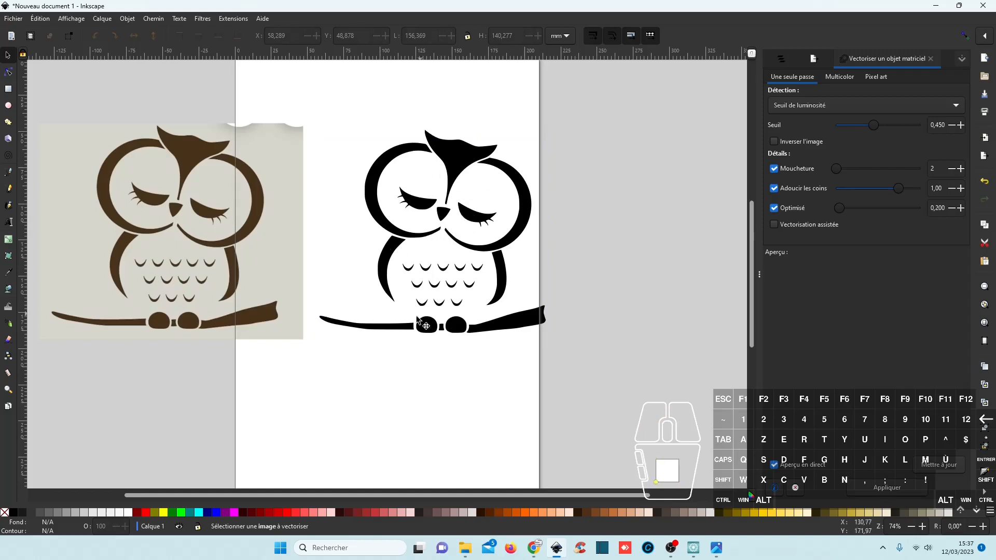
# - Select the traced owl and close the bitmap tracing and export dialogs, leaving the layers and objects list
pyautogui.click(467, 167)
pyautogui.click(147, 19)
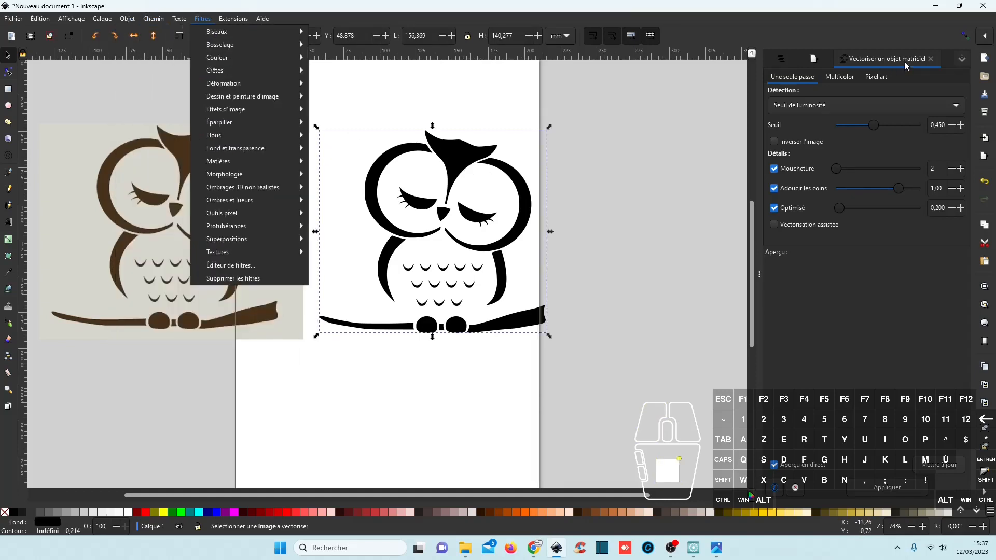
pyautogui.click(934, 62)
pyautogui.click(931, 59)
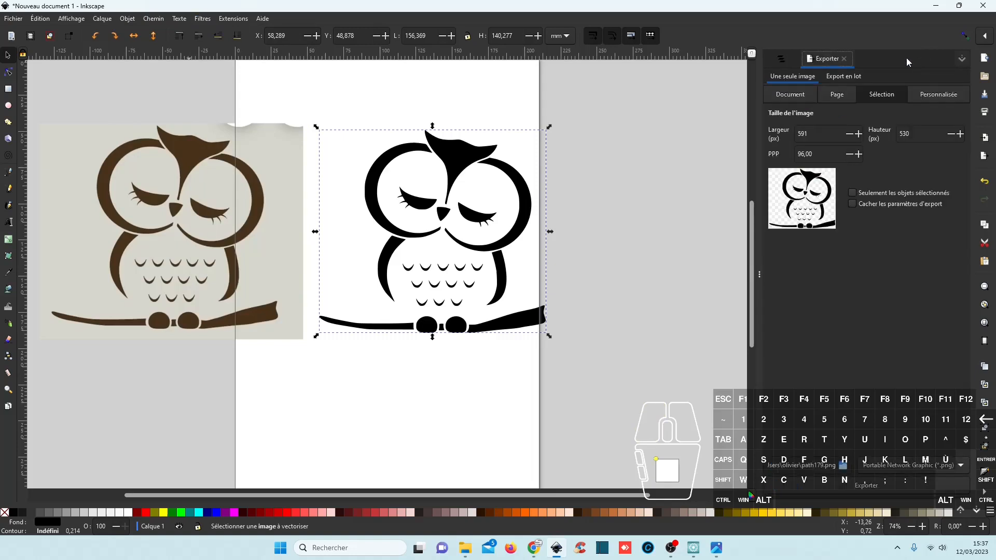
pyautogui.click(844, 59)
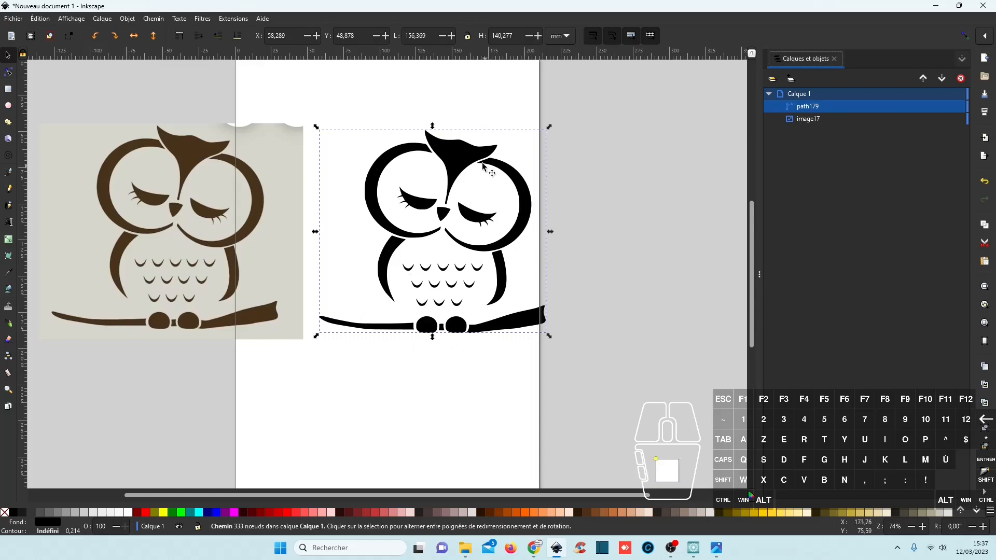
# - Shift the traced owl slightly so it fits within the page and break it apart into separate paths
pyautogui.moveTo(457, 166); pyautogui.dragTo(450, 169)
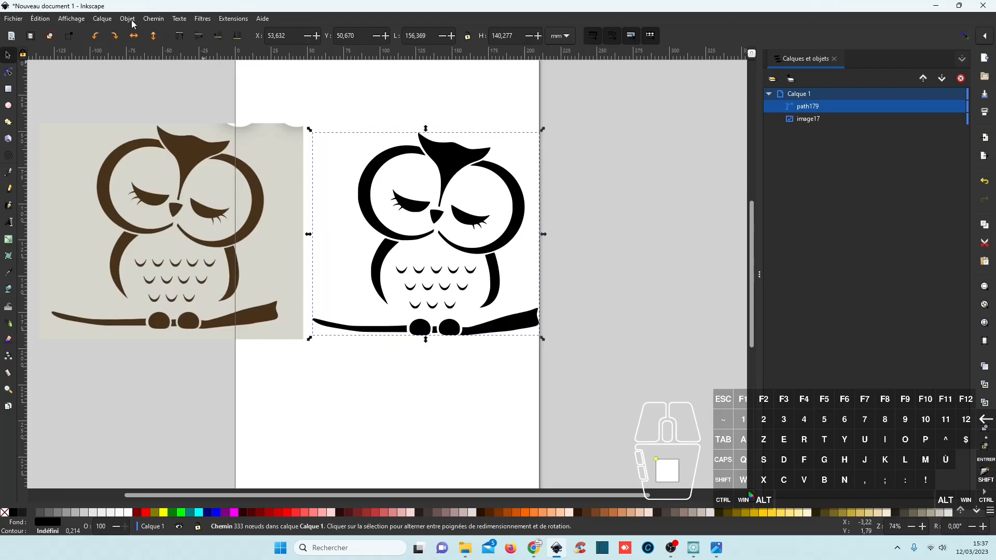
pyautogui.click(155, 19)
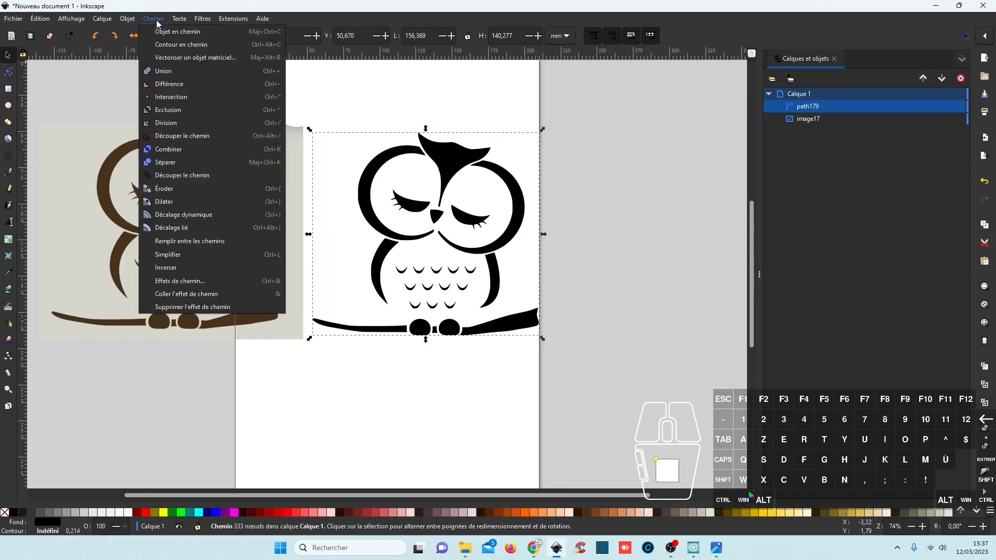
pyautogui.click(188, 163)
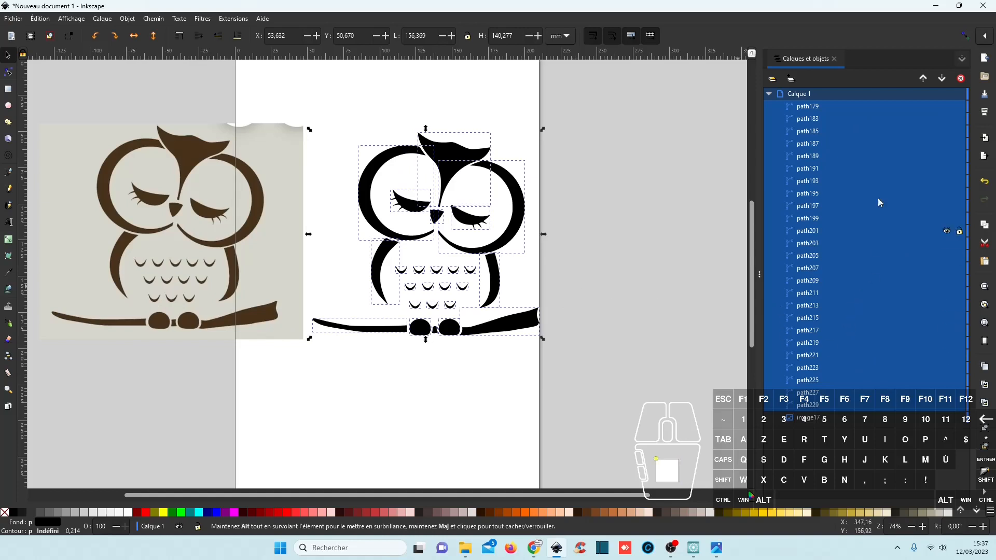
# - Go through the separated paths one by one in the object list to examine which part of the owl each represents
pyautogui.click(813, 106)
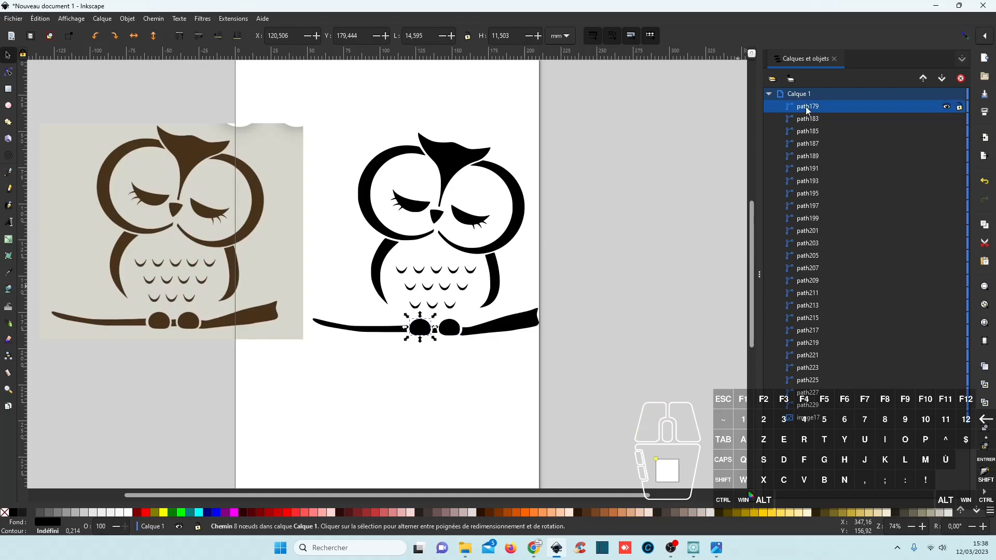
pyautogui.click(806, 120)
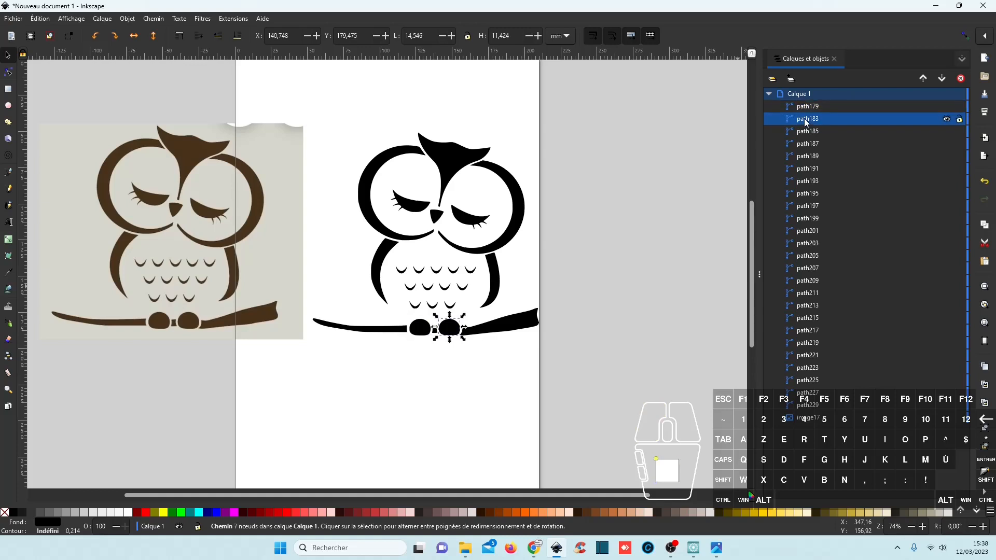
pyautogui.click(809, 133)
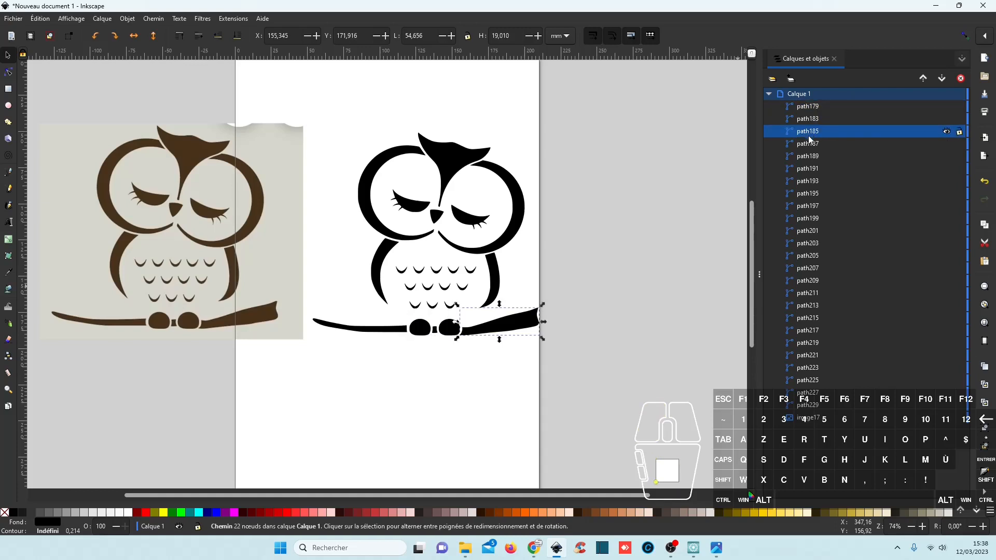
pyautogui.click(808, 145)
pyautogui.click(810, 158)
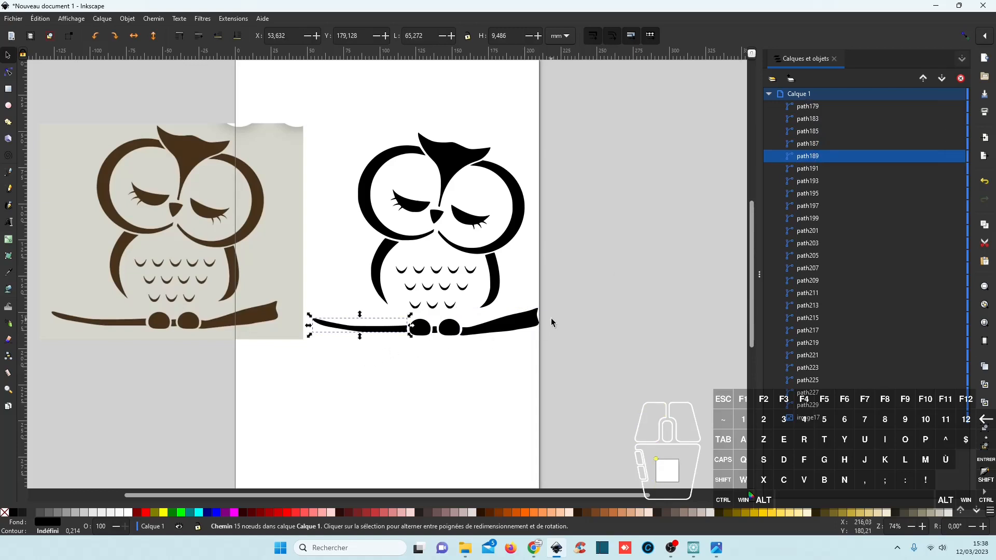
pyautogui.click(812, 169)
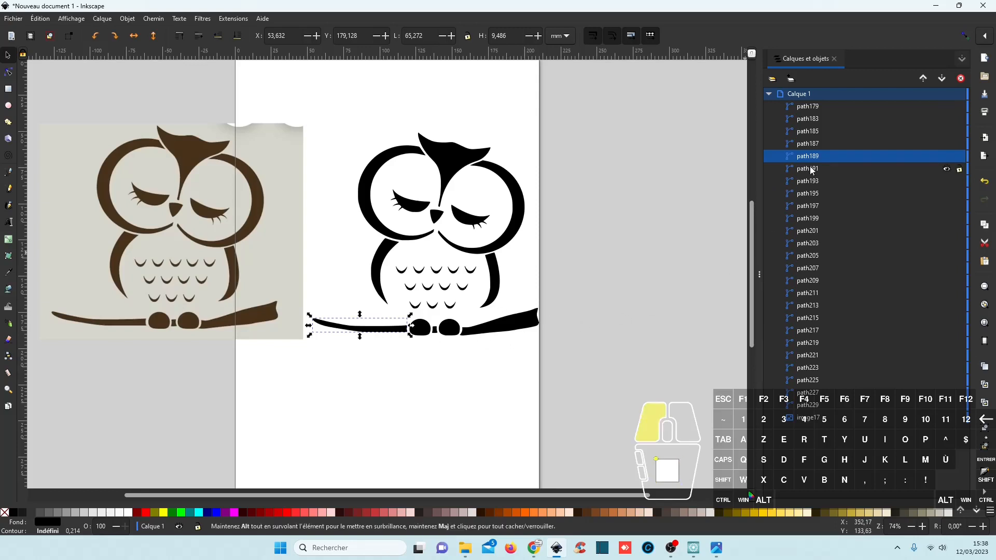
pyautogui.click(806, 182)
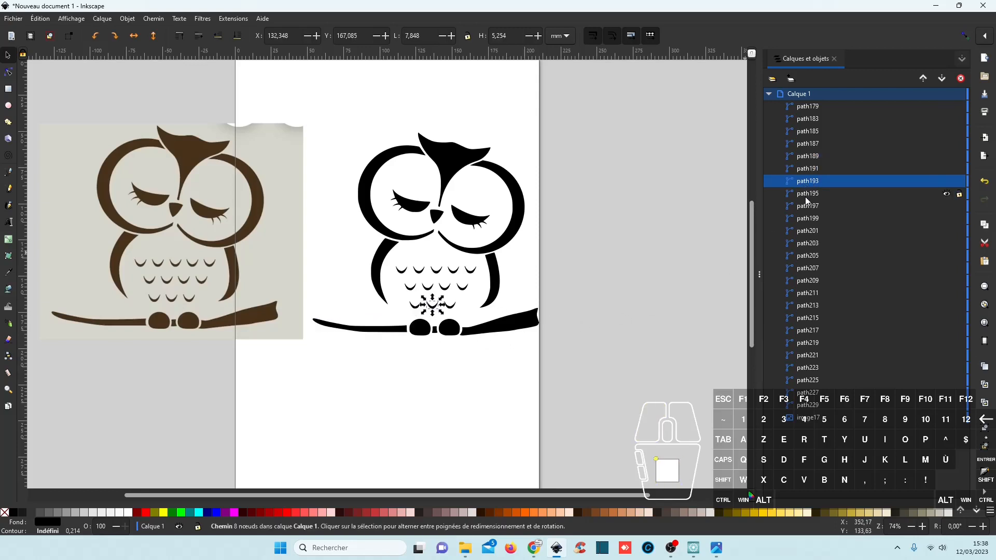
pyautogui.click(806, 197)
pyautogui.click(807, 207)
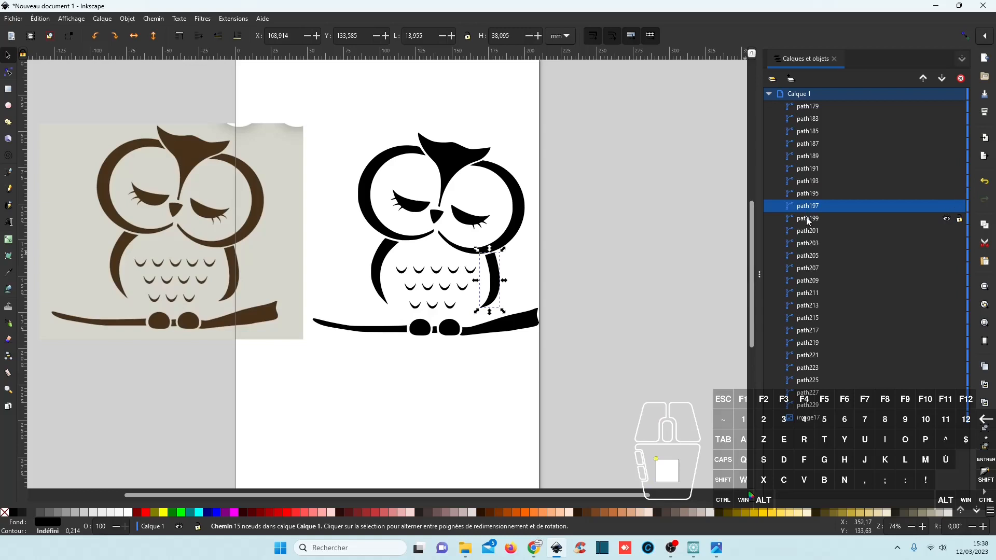
pyautogui.click(807, 221)
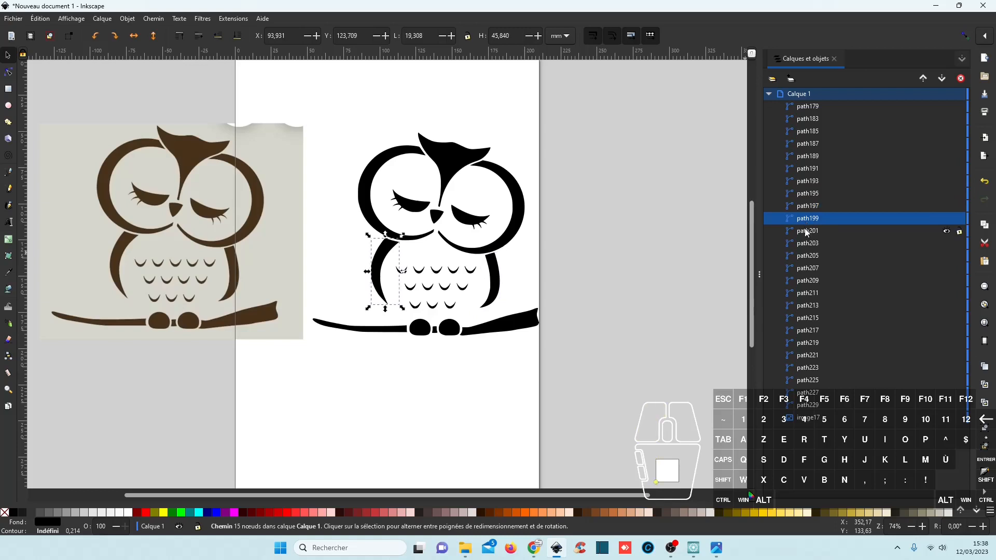
pyautogui.click(807, 233)
pyautogui.click(807, 243)
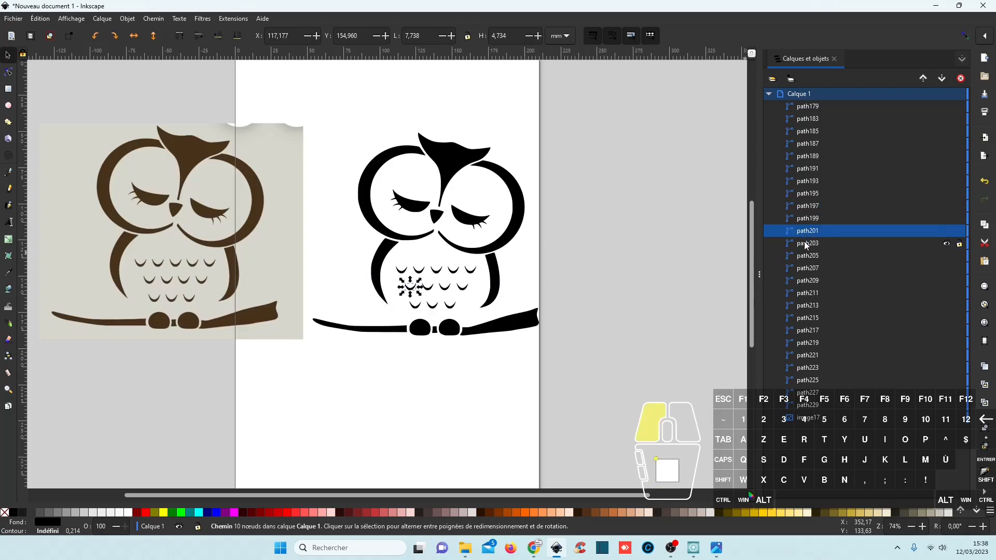
pyautogui.click(804, 257)
pyautogui.click(804, 269)
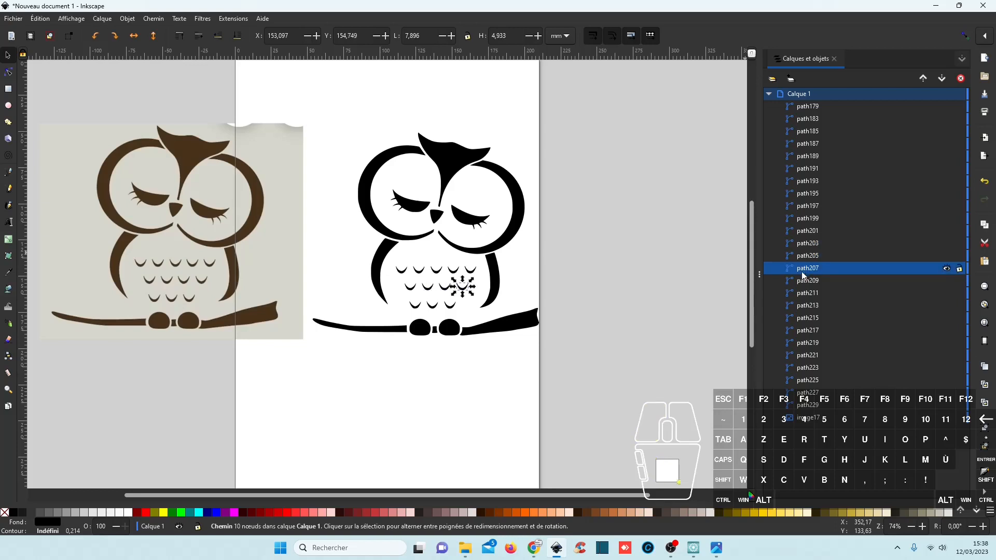
pyautogui.click(805, 283)
pyautogui.click(804, 295)
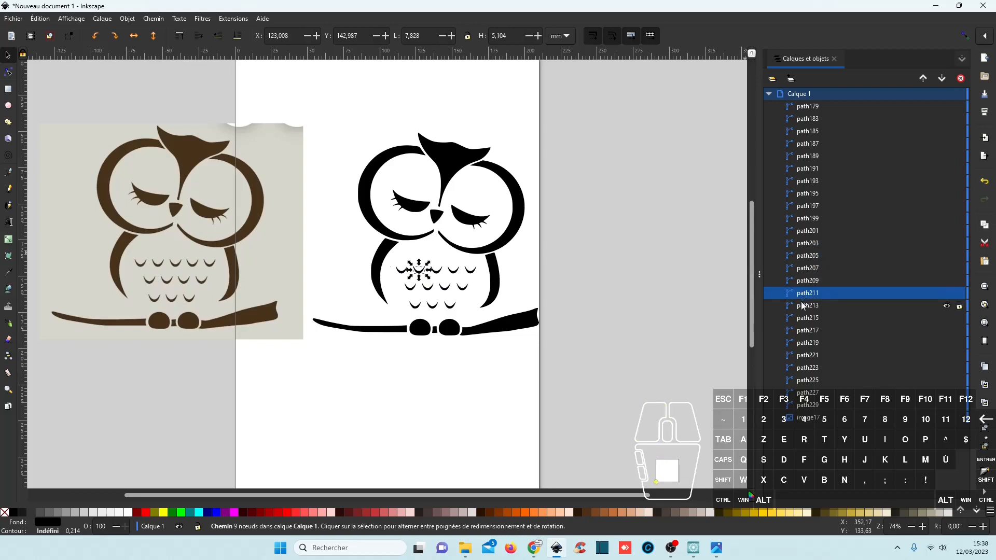
pyautogui.click(803, 307)
pyautogui.click(802, 320)
pyautogui.click(803, 333)
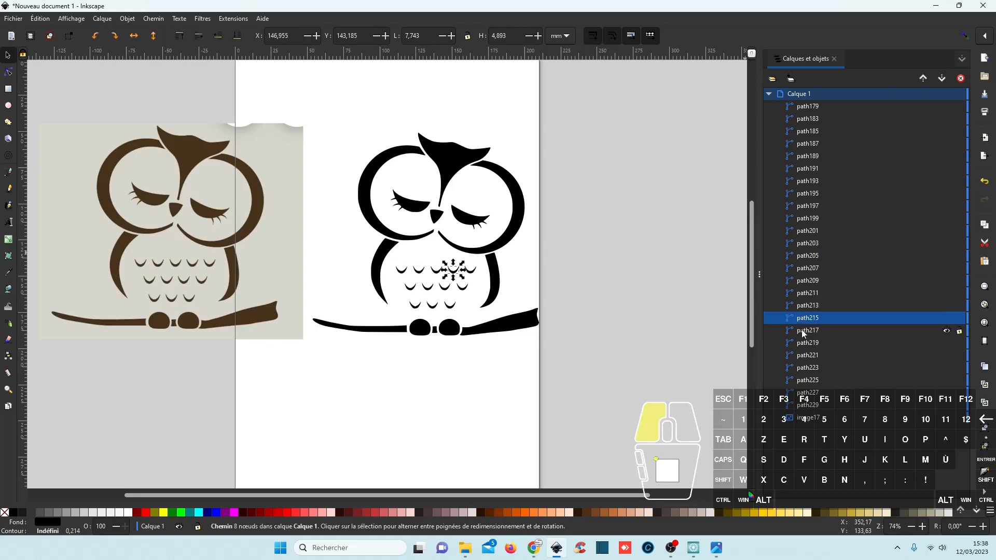
pyautogui.click(804, 345)
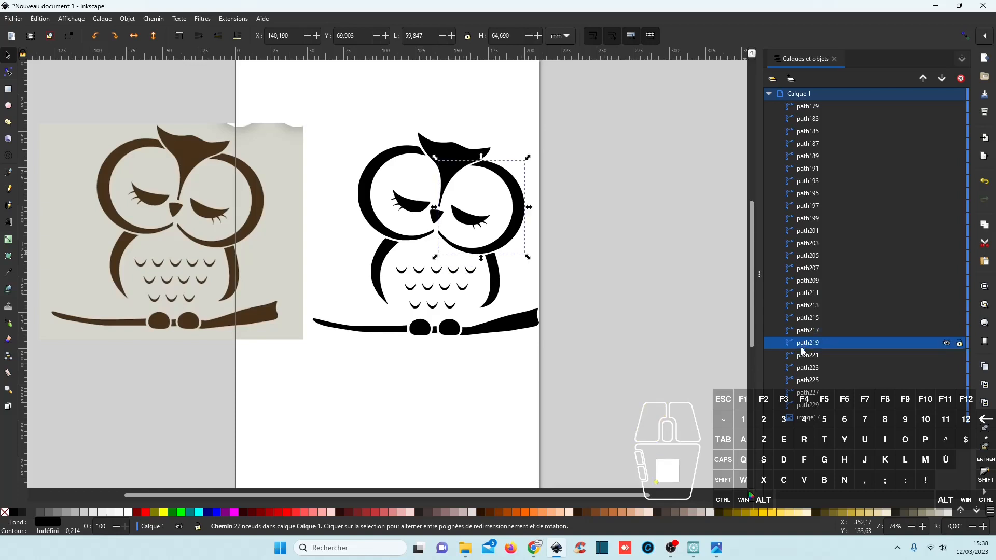
pyautogui.click(812, 358)
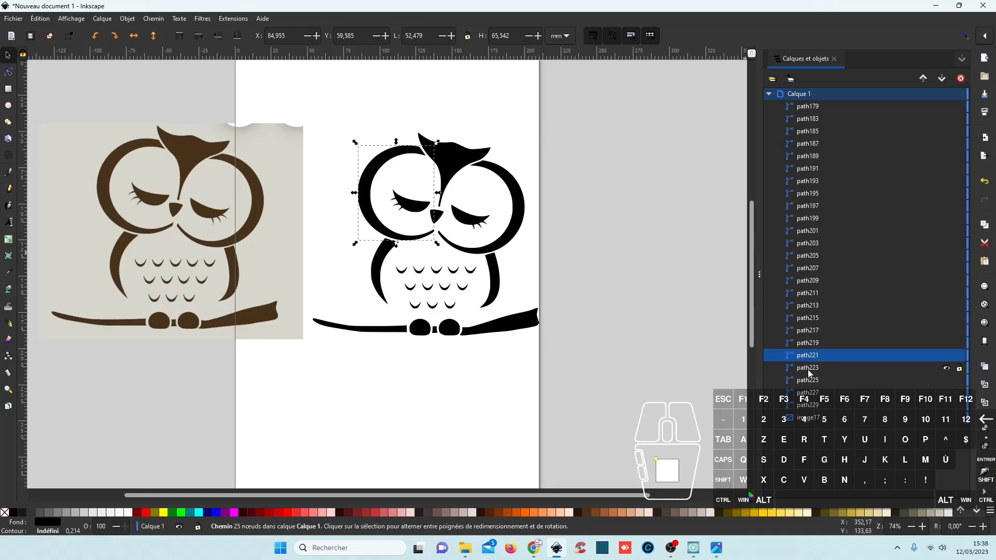
pyautogui.click(811, 370)
pyautogui.click(807, 383)
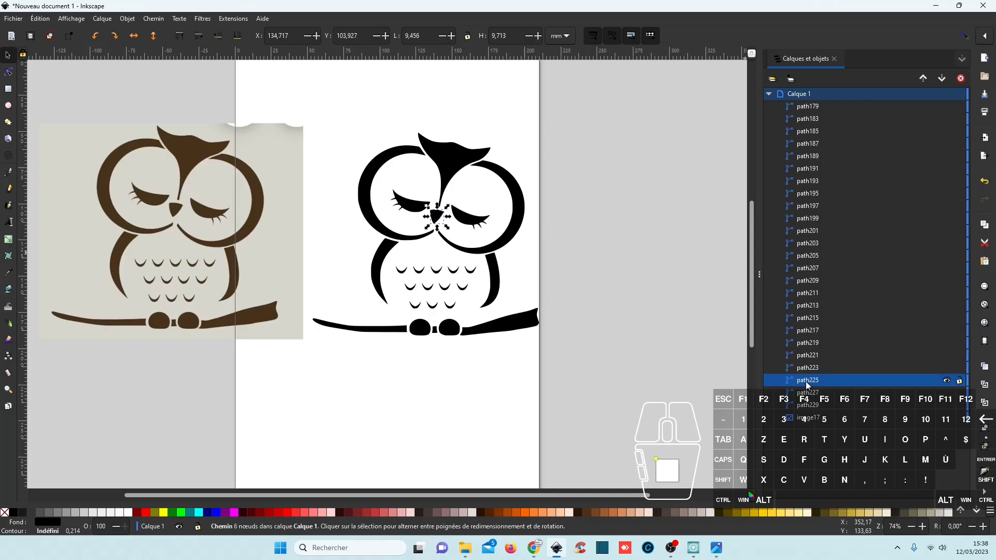
pyautogui.click(807, 394)
pyautogui.click(810, 407)
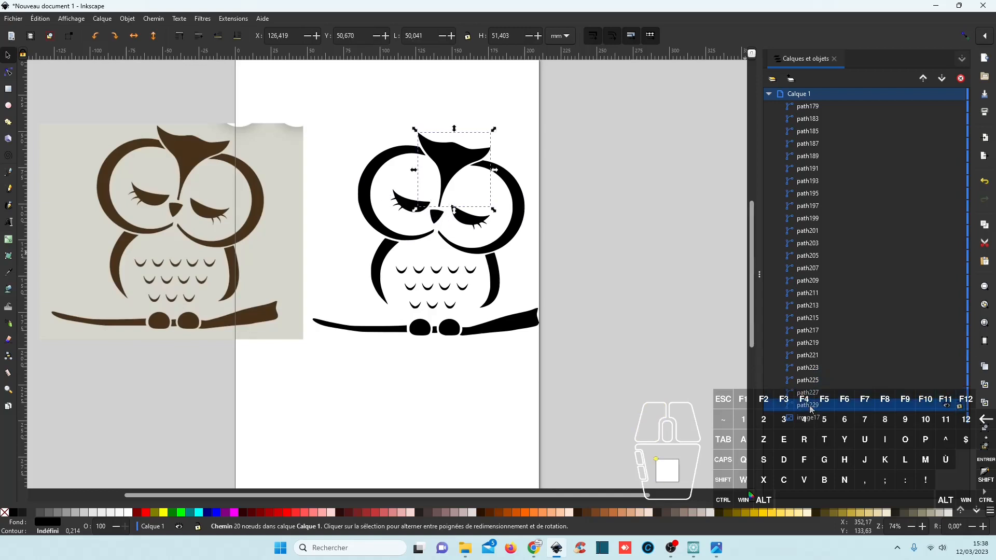
# - Select all the traced owl paths and resize them to a width of 150 mm with the proportions locked
pyautogui.moveTo(591, 360); pyautogui.dragTo(296, 107)
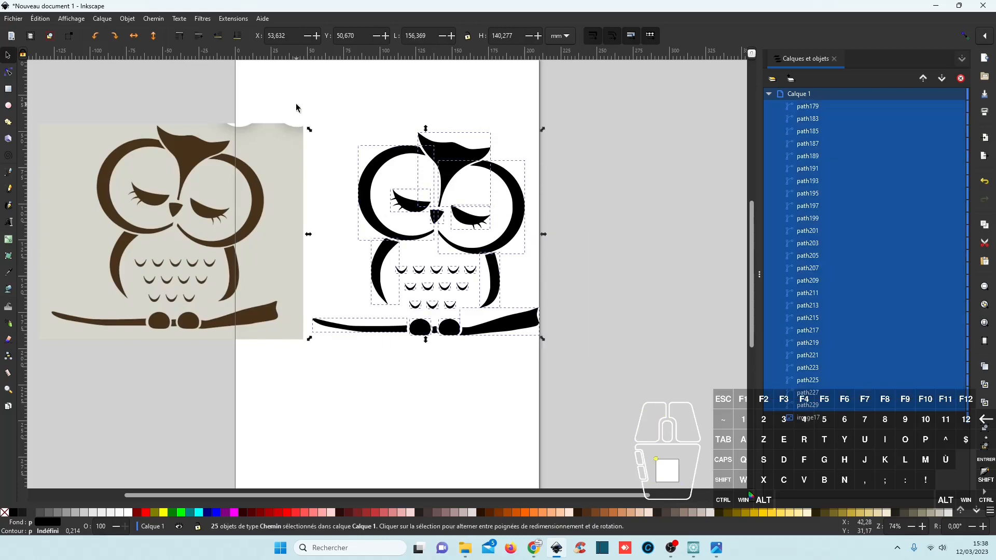
pyautogui.click(467, 36)
pyautogui.click(425, 37)
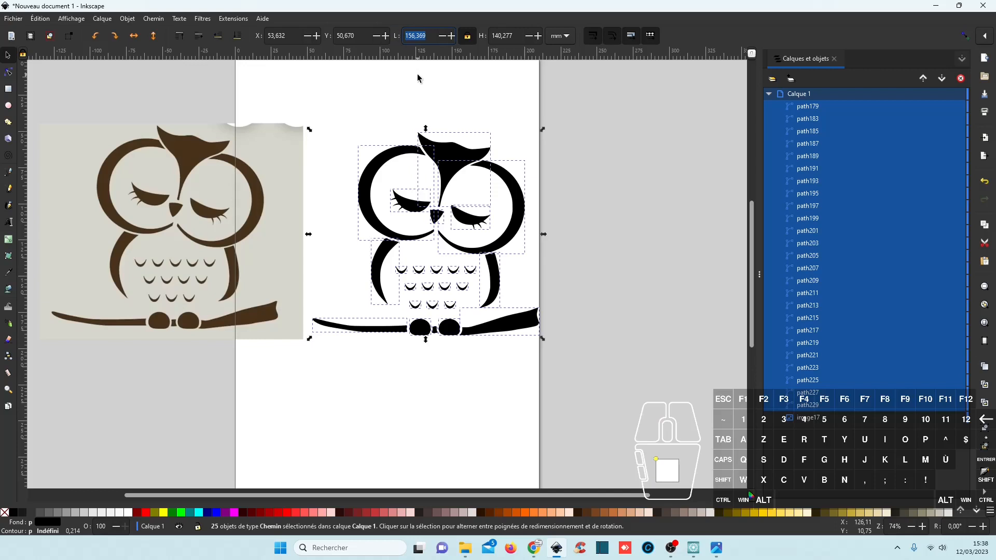
pyautogui.write('150')
pyautogui.press('Return')
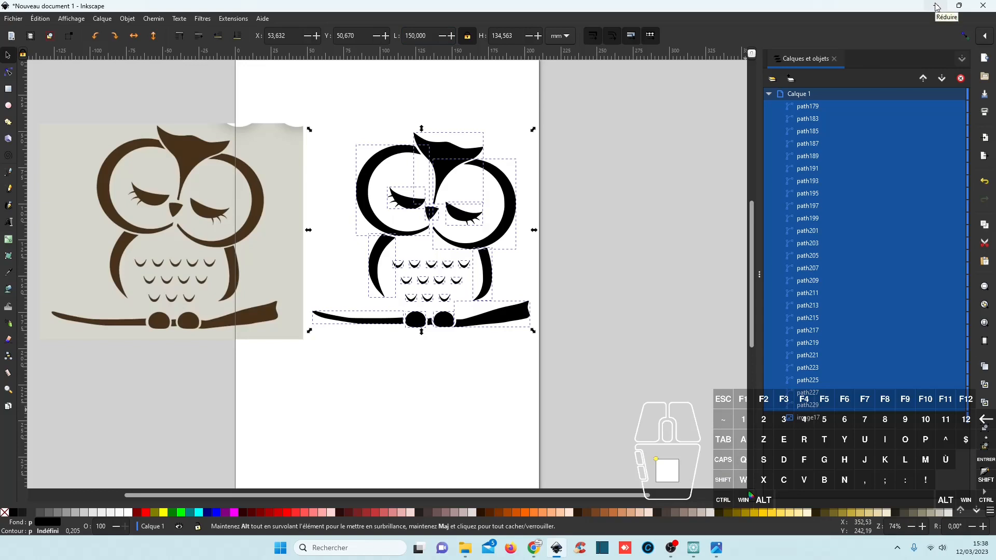
# - Save the drawing as an Inkscape SVG named chouette in the créations folder
pyautogui.click(10, 20)
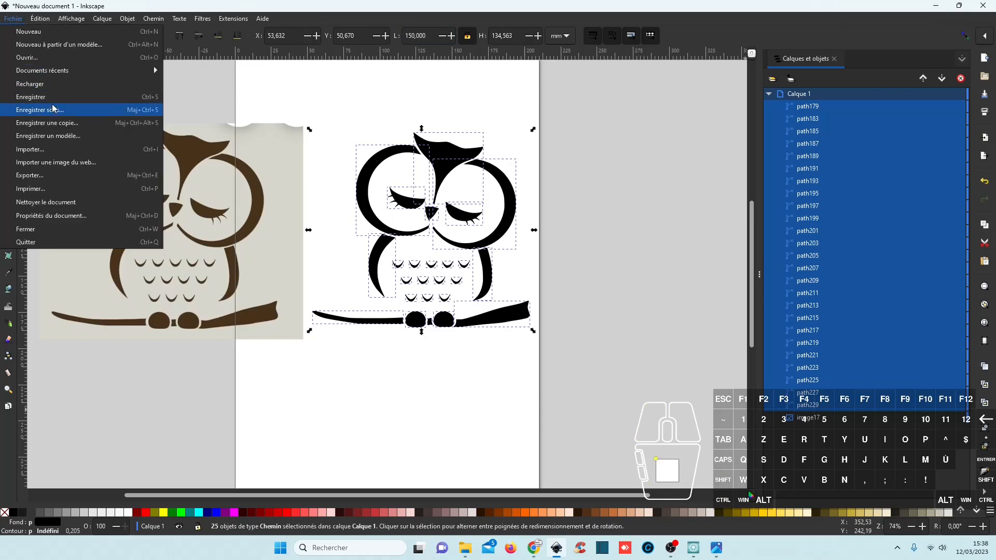
pyautogui.click(51, 98)
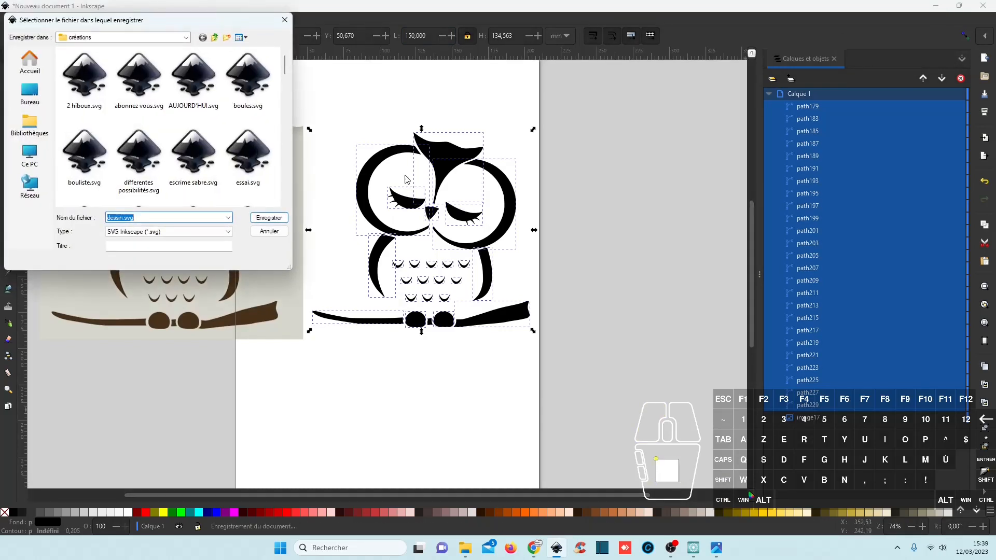
pyautogui.write('chouett')
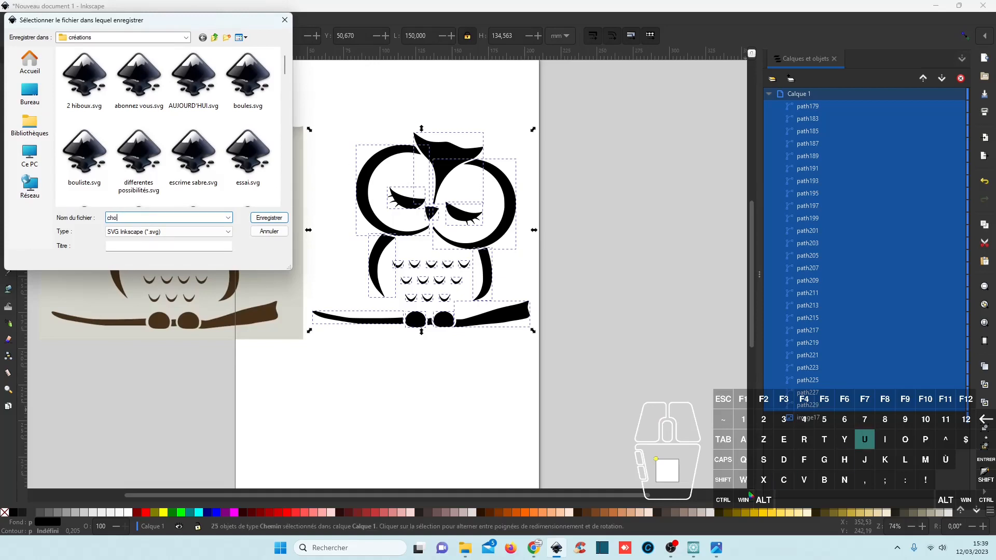
pyautogui.write('e')
pyautogui.click(281, 219)
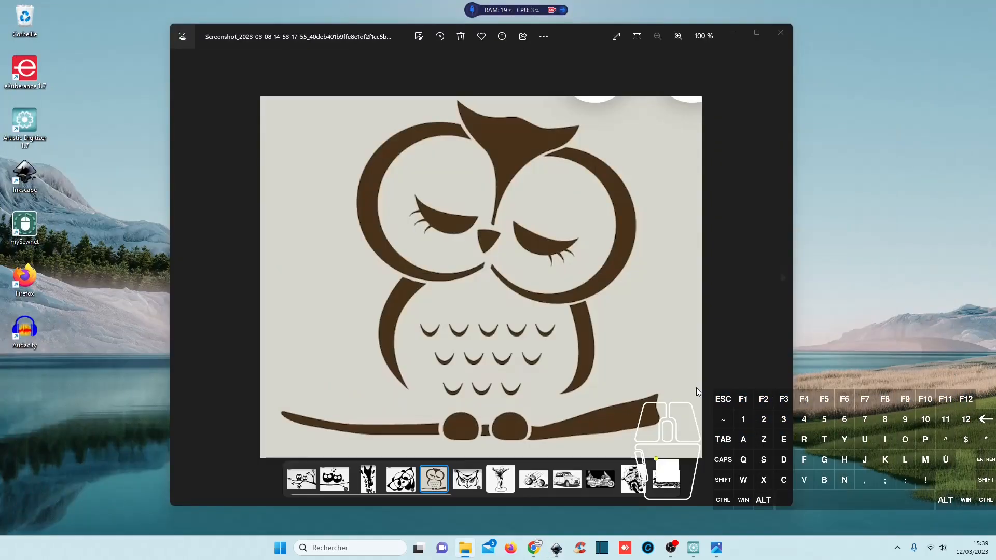
# - Minimize the owl photo, switch to Artistic Digitizer and open chouette.svg from the créations folder
pyautogui.click(733, 32)
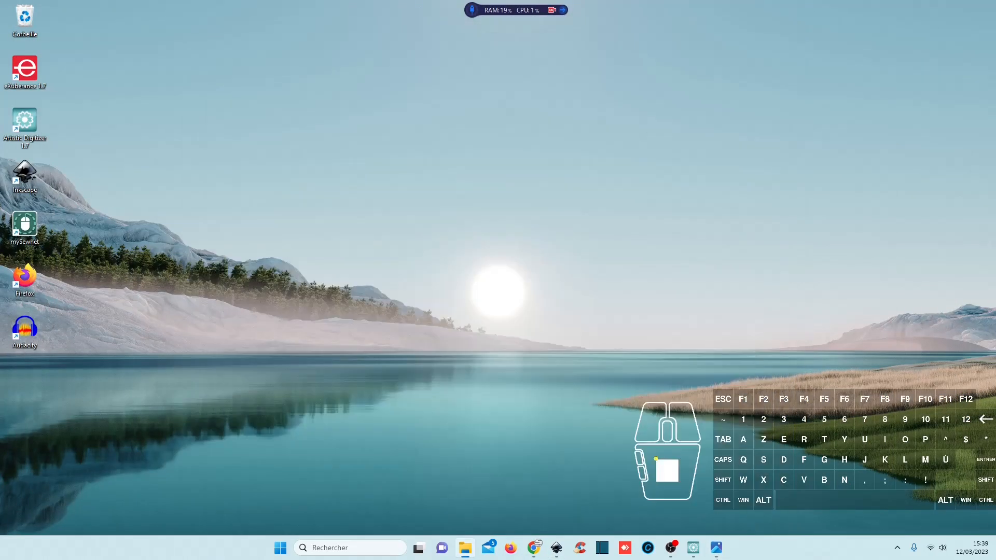
pyautogui.click(695, 546)
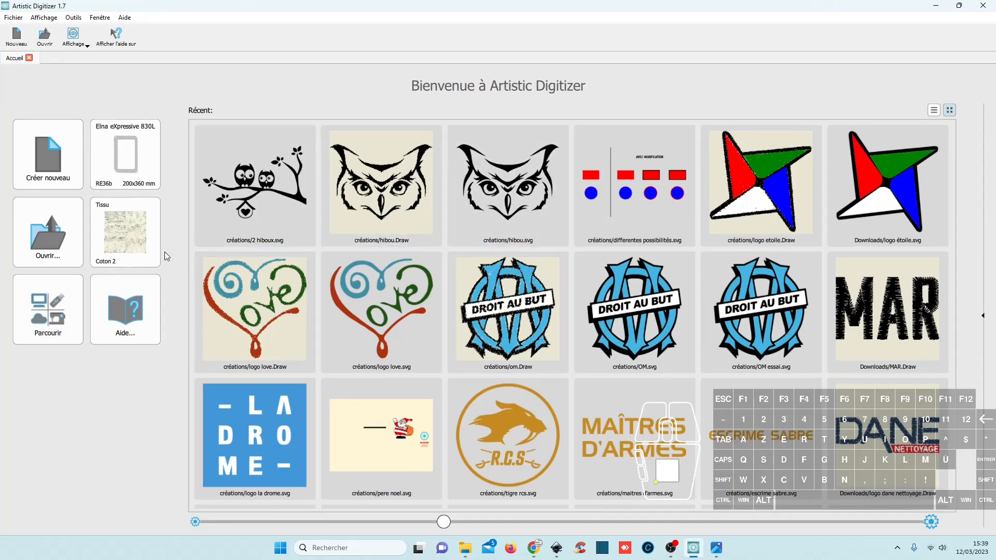
pyautogui.click(46, 247)
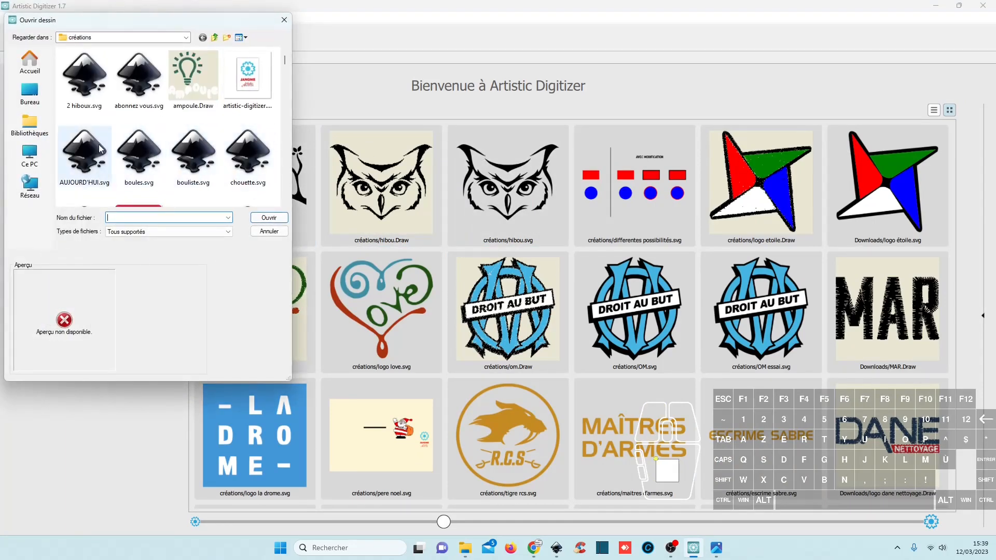
pyautogui.write('ch')
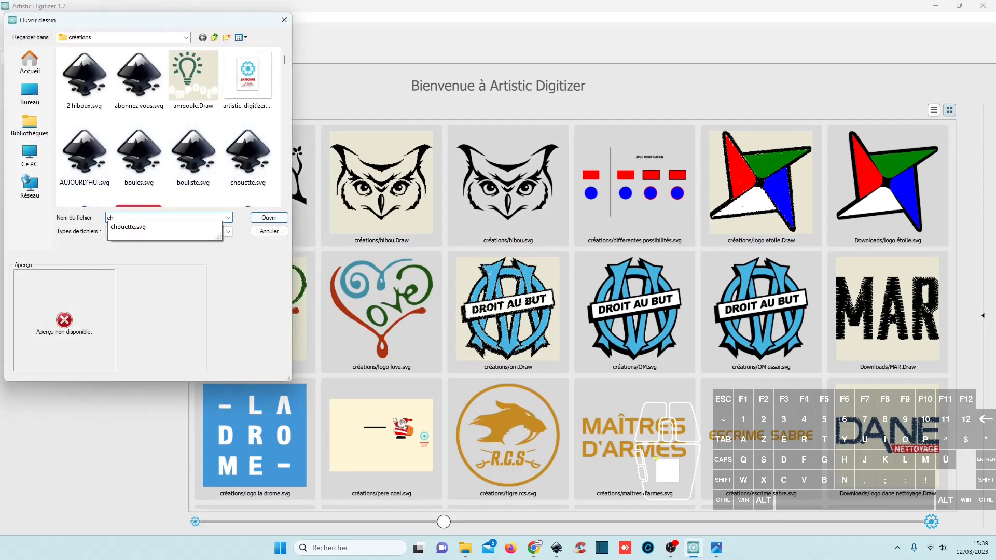
pyautogui.write('ou')
pyautogui.press('Down')
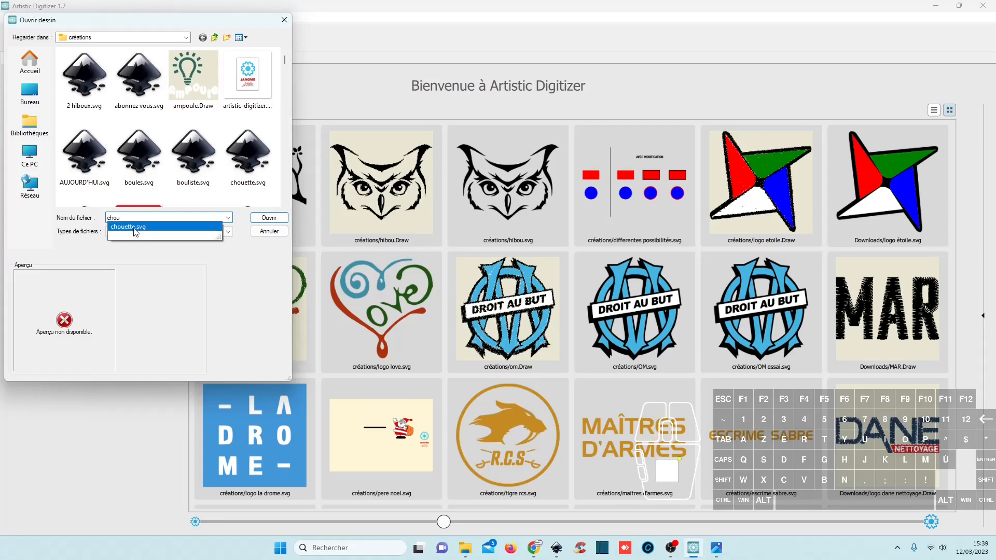
pyautogui.press('Return')
pyautogui.click(270, 216)
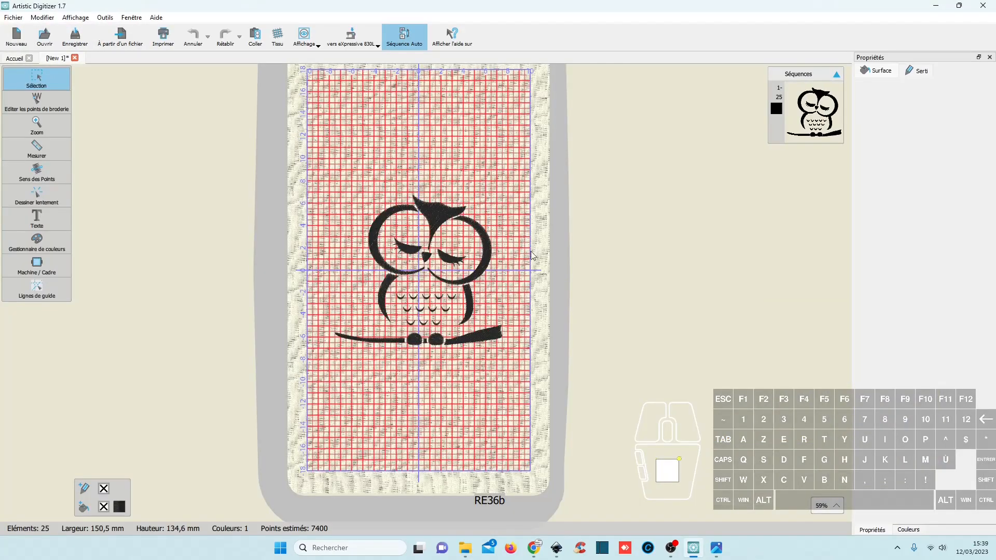
# - Select every element of the owl design and set the surface stitch type to Remplissage
pyautogui.scroll(5, 456, 308)
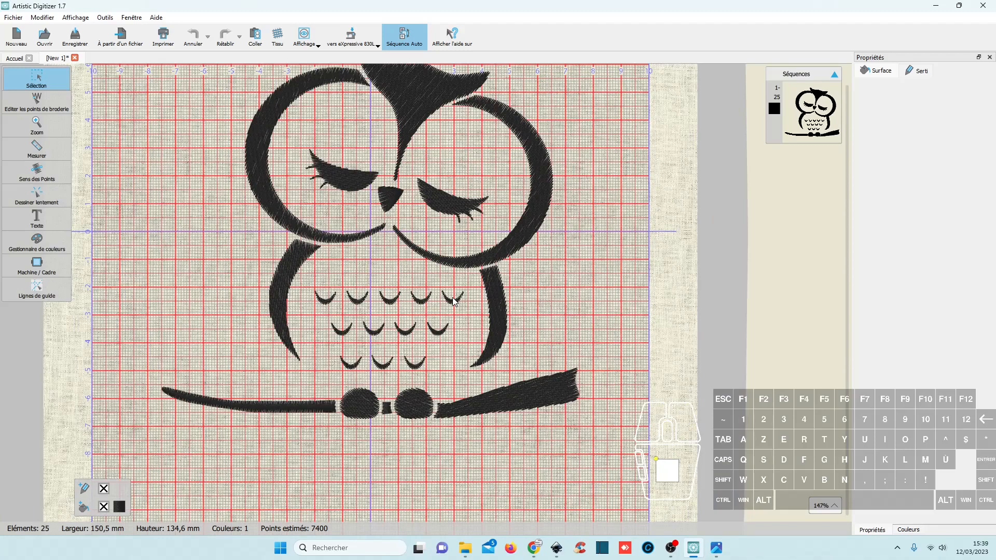
pyautogui.scroll(-1, 455, 301)
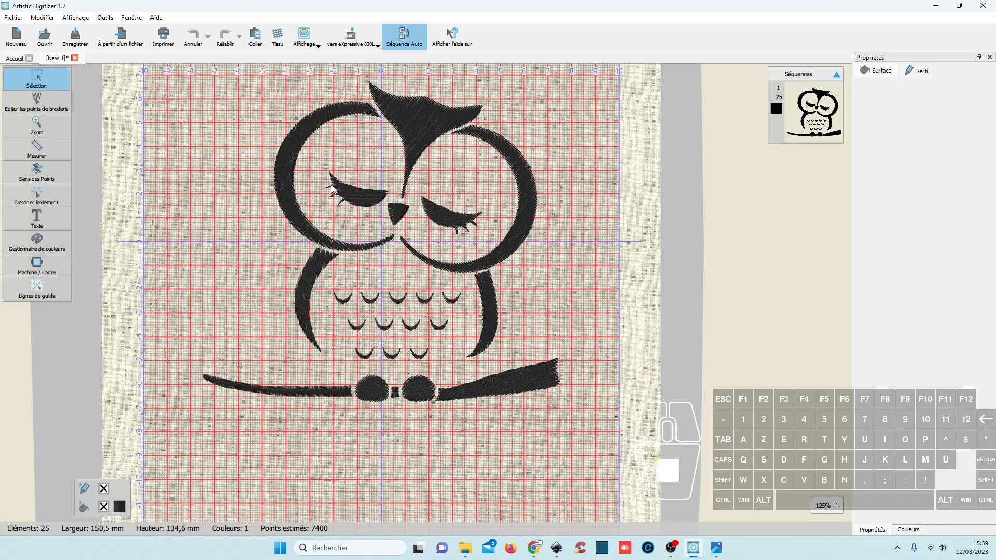
pyautogui.click(416, 123)
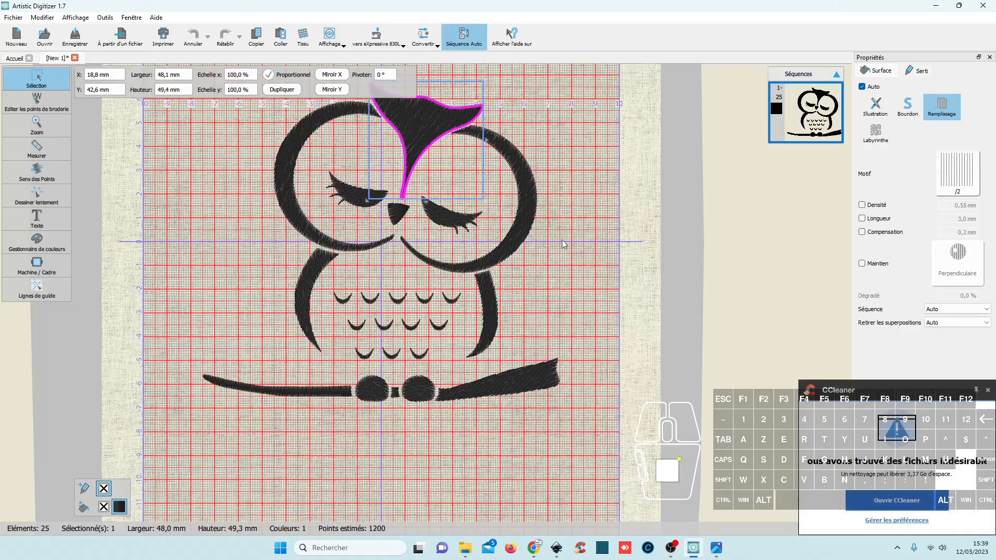
pyautogui.hotkey('ctrl', 'a')
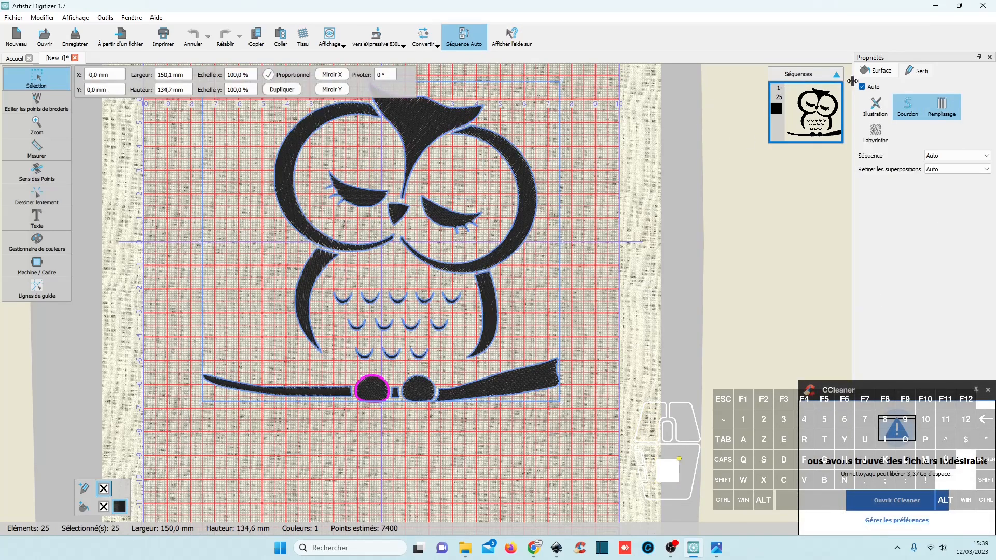
pyautogui.click(931, 111)
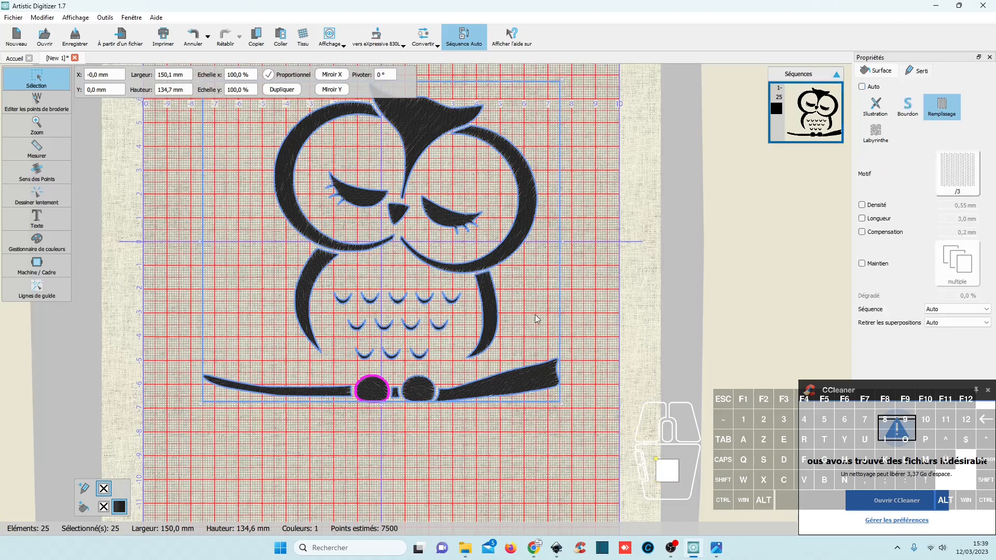
# - Enable a custom density of 0,45 mm for the owl's fill stitches, dismiss the CCleaner notification and deselect the design
pyautogui.click(870, 209)
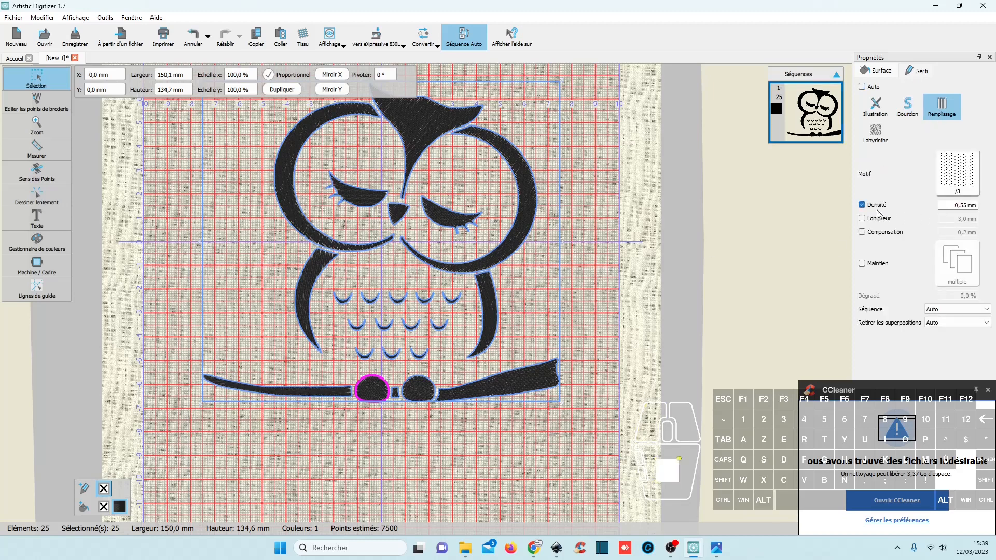
pyautogui.click(965, 205)
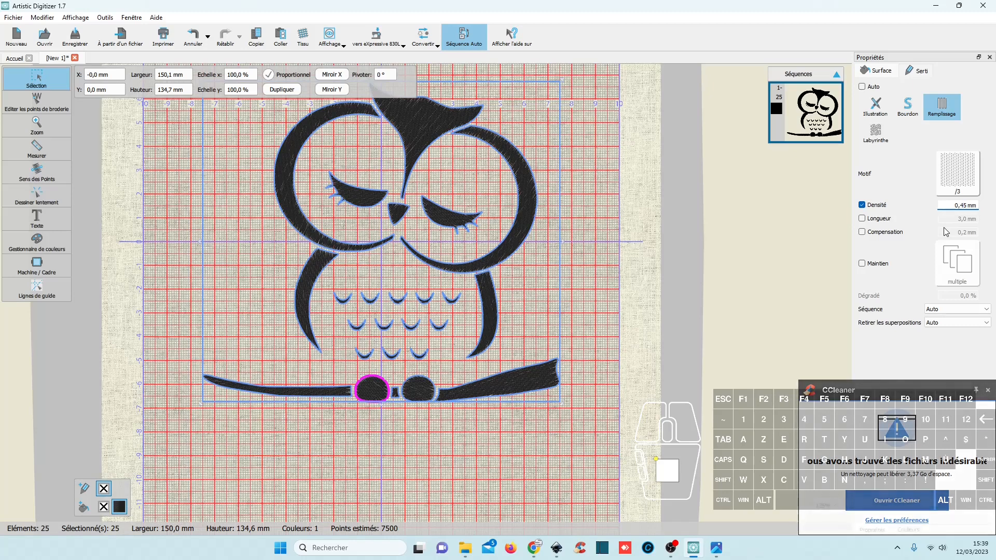
pyautogui.press('Return')
pyautogui.click(988, 393)
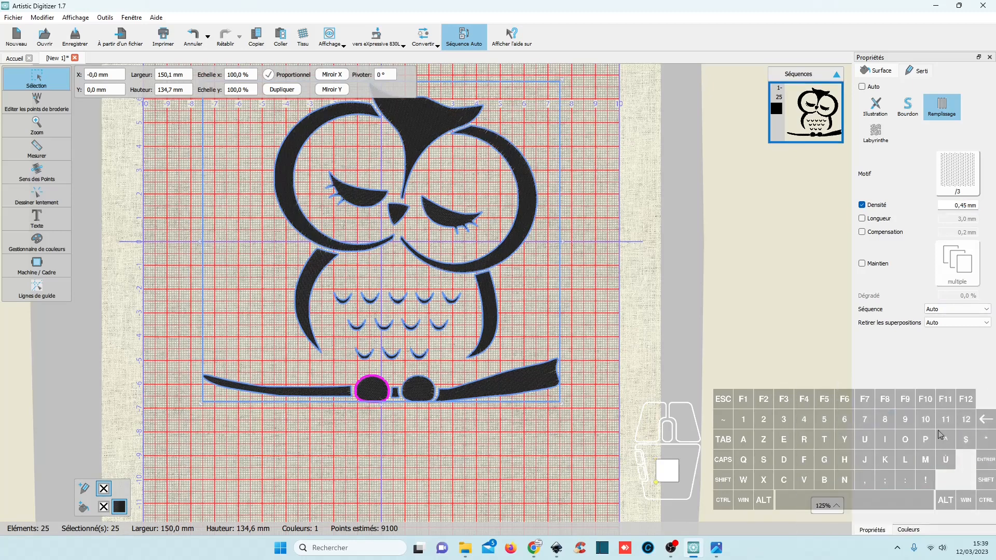
pyautogui.scroll(1, 509, 260)
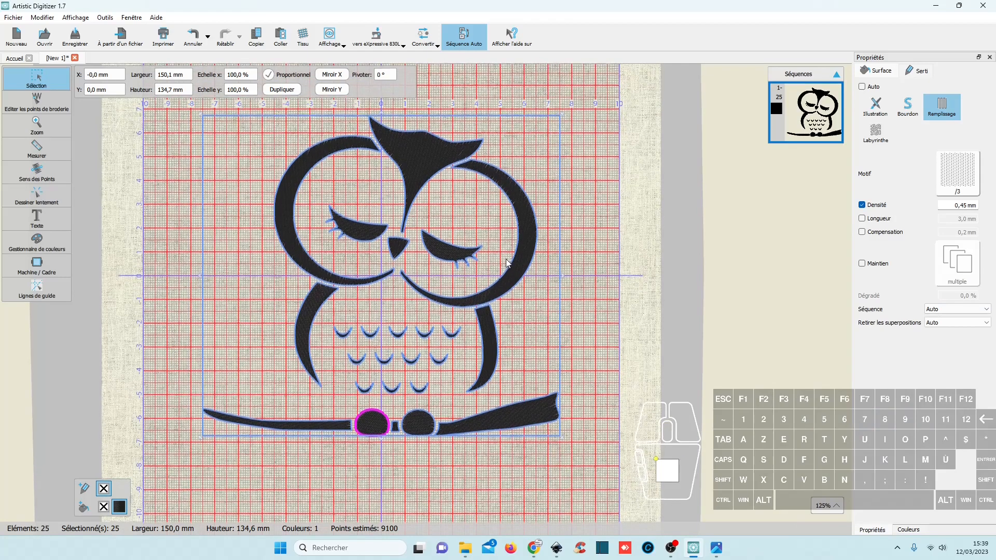
pyautogui.click(580, 291)
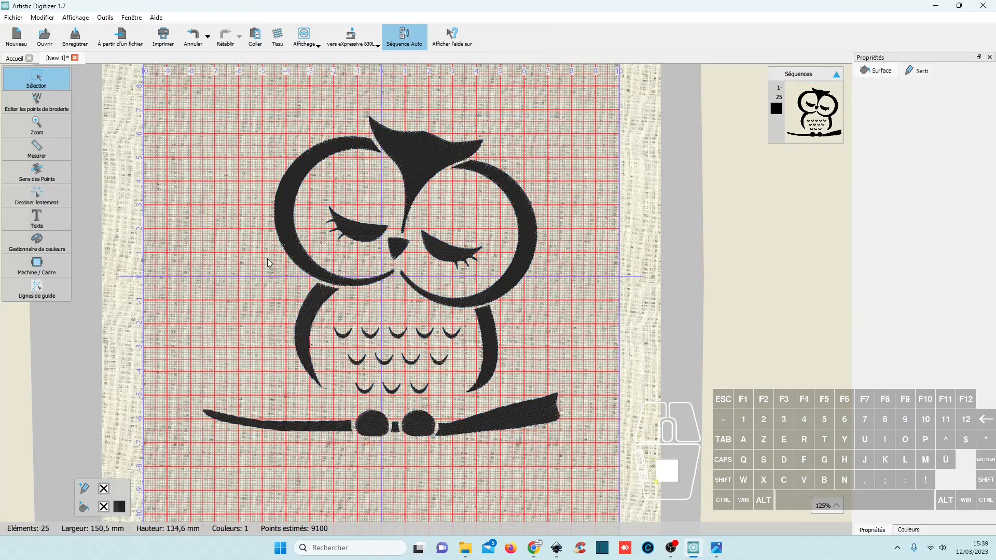